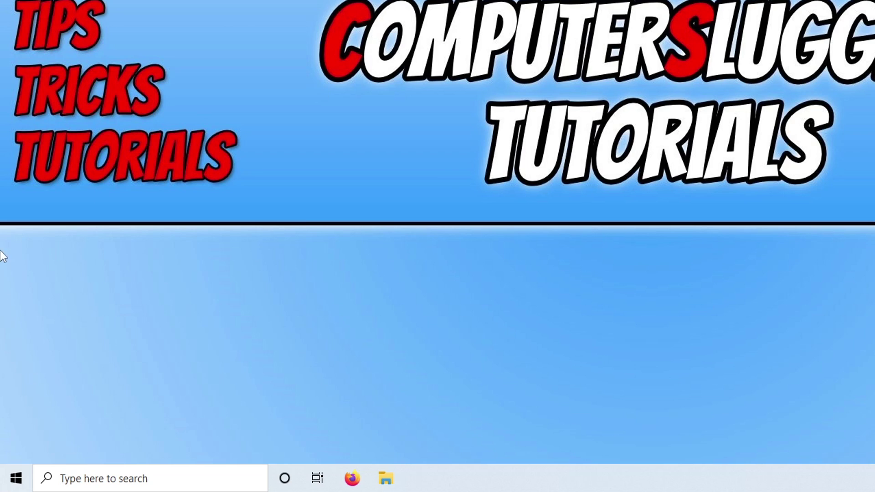
Run a Windows Update check from Settings, Update & Security.
right_click(4, 488)
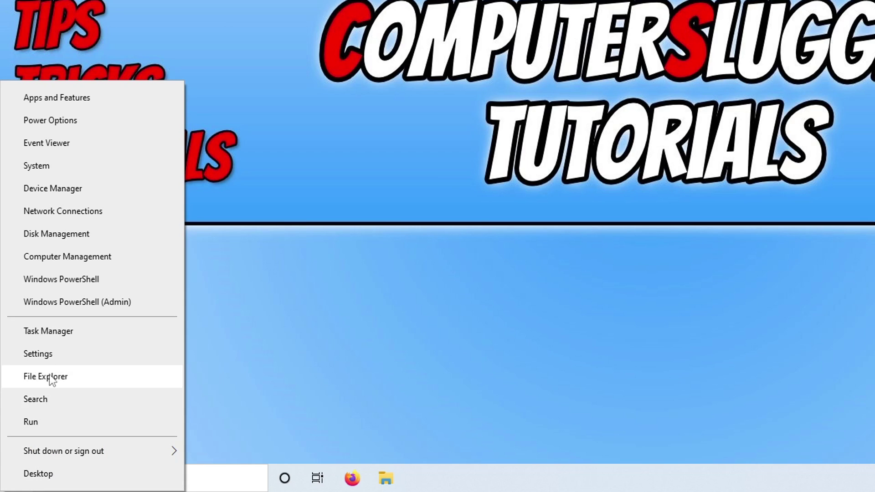
left_click(55, 354)
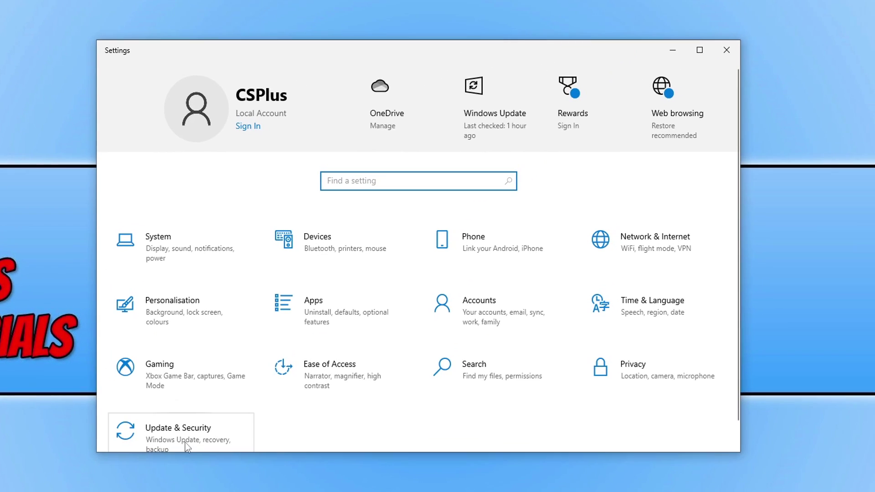
left_click(206, 434)
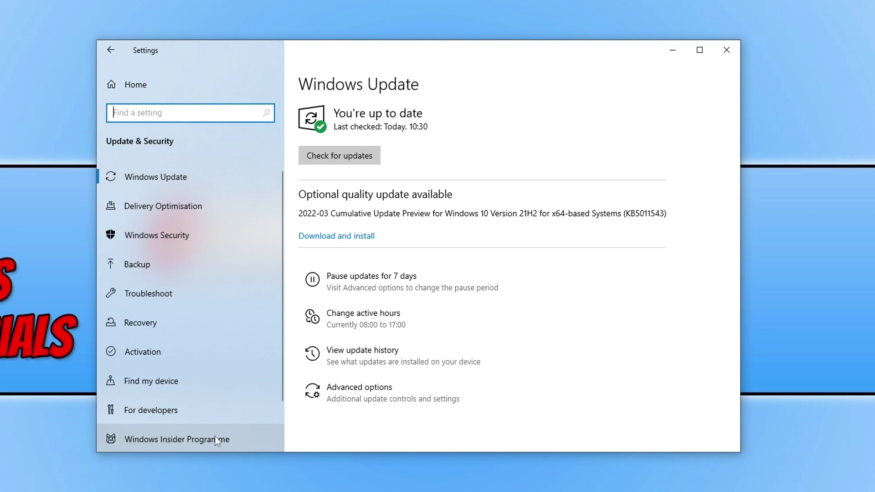
left_click(361, 155)
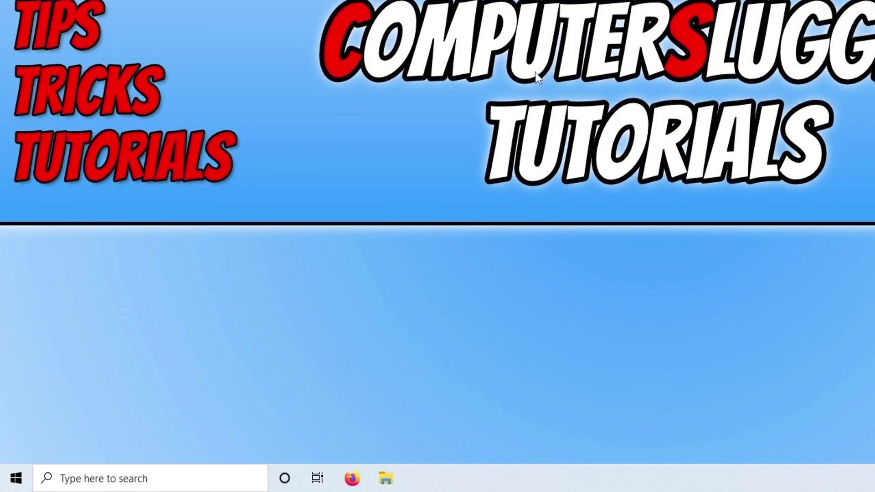
Open Device Manager and expand Display adapters to reveal the NVIDIA GeForce GTX 1660 SUPER.
right_click(7, 479)
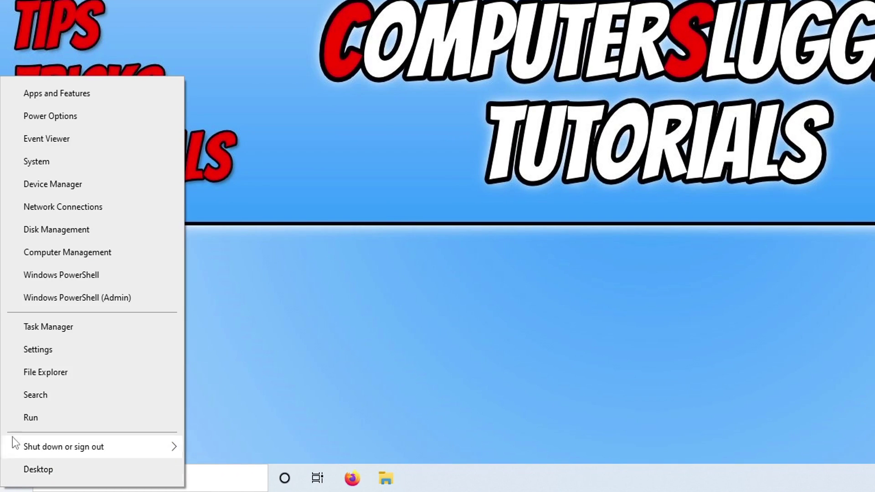
left_click(123, 182)
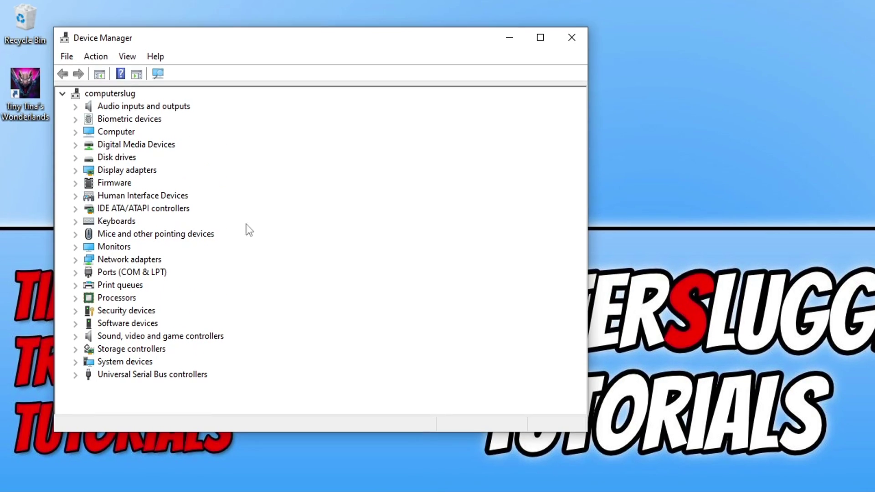
left_click(76, 82)
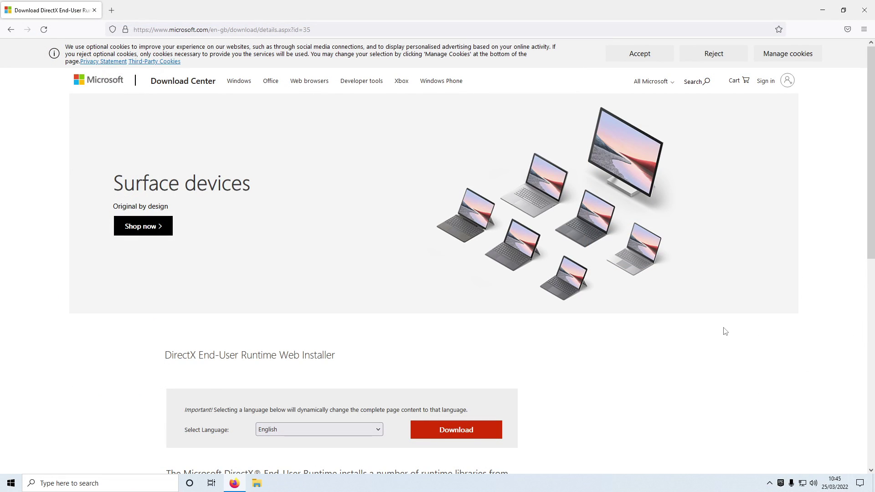
Download the DirectX End-User Runtime Web Installer, dxwebsetup(1).exe, from Microsoft's page.
scroll(641, 305, "down", 1)
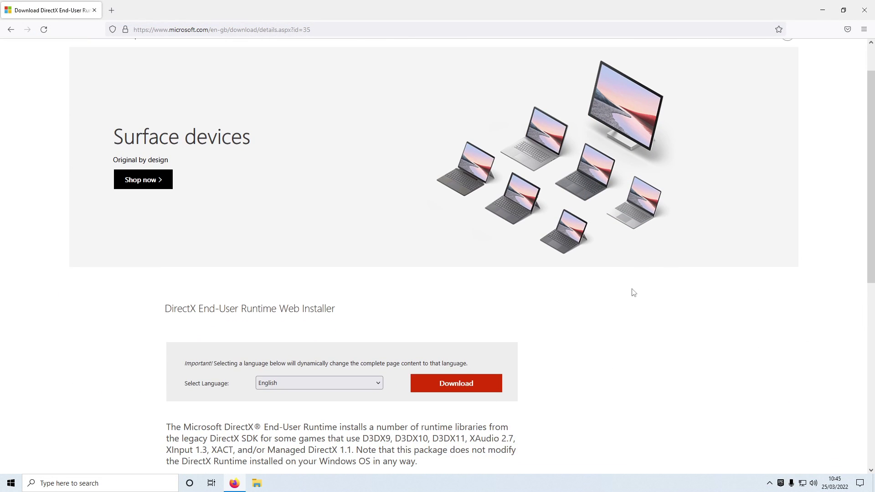
left_click(432, 384)
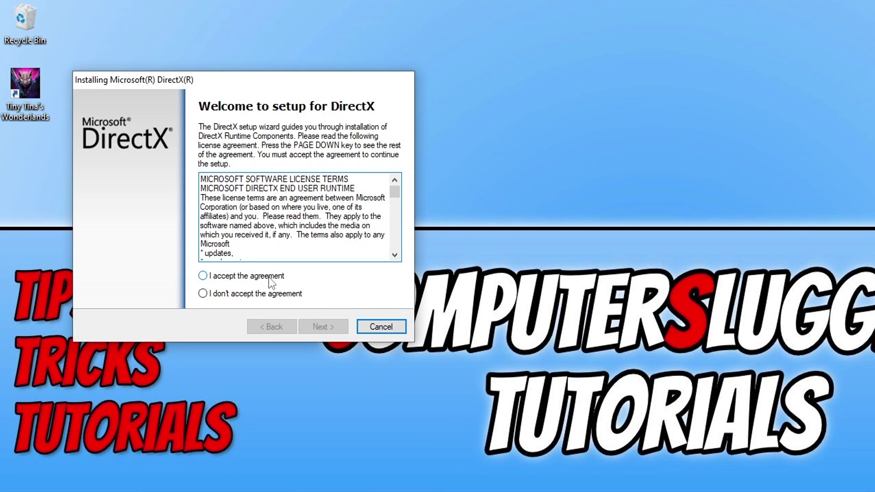
Accept the DirectX license, untick the Bing Bar offer, and start installing the components.
left_click(269, 277)
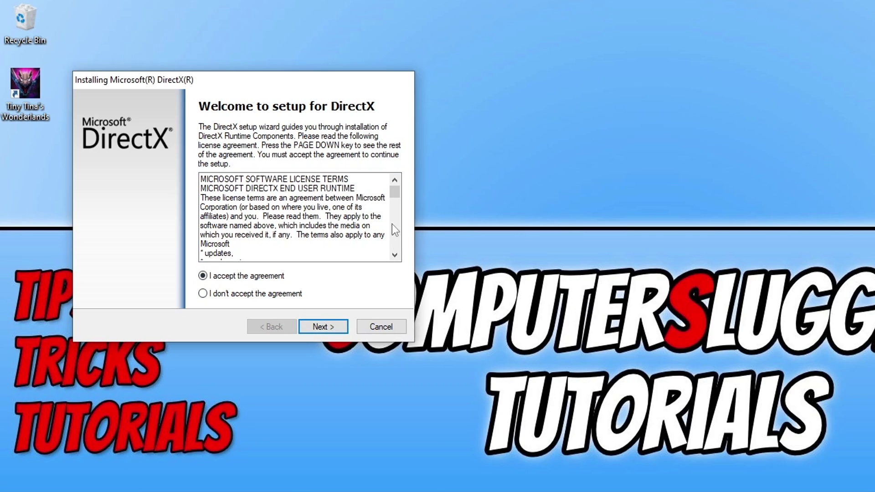
left_click(331, 326)
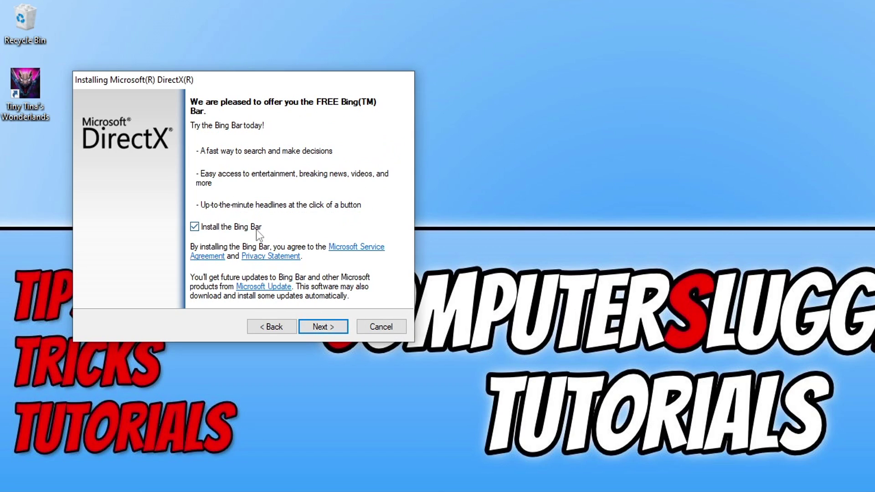
left_click(234, 229)
left_click(335, 328)
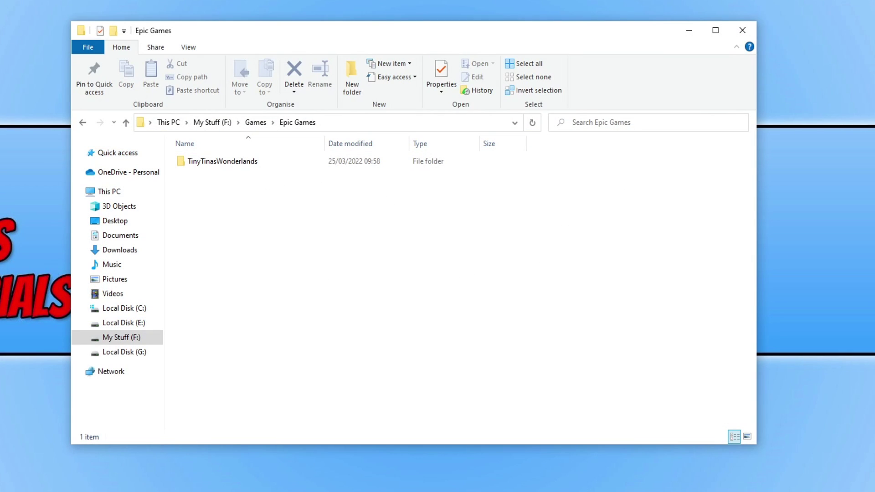
Tick 'Run this program as an administrator' in the Wonderlands application's Compatibility properties and apply.
double_click(230, 162)
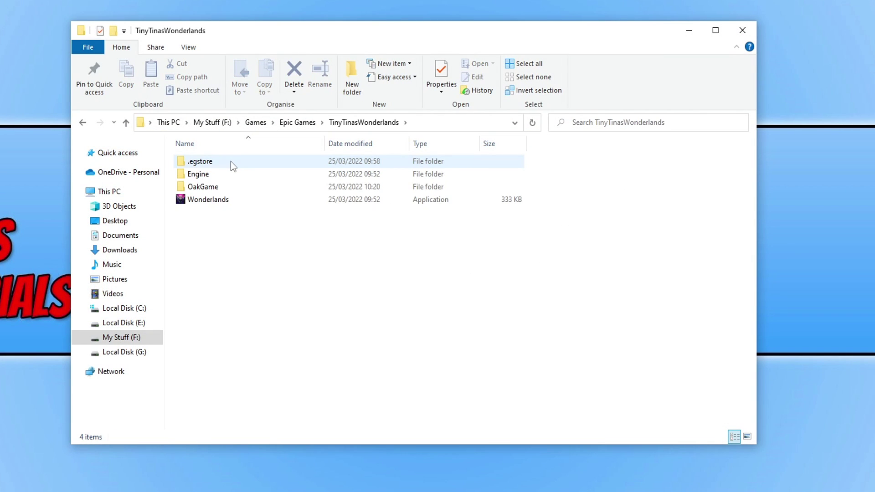
right_click(219, 204)
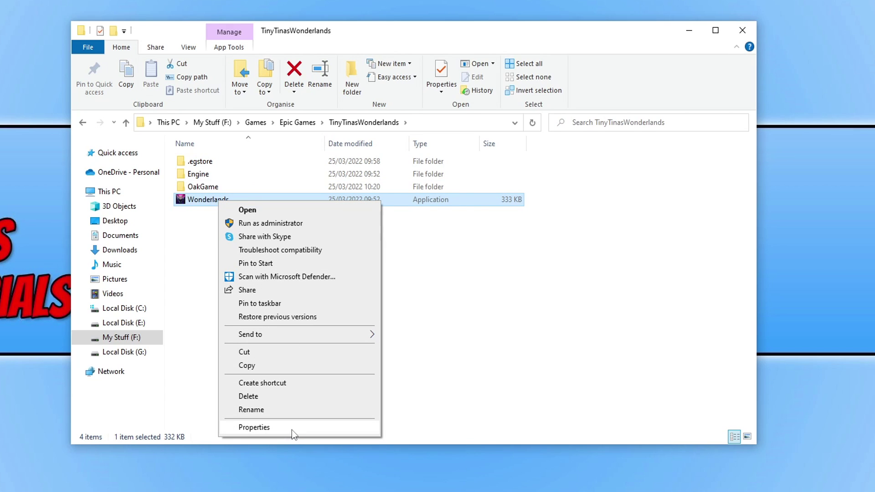
left_click(292, 431)
left_click_drag(346, 206, 340, 108)
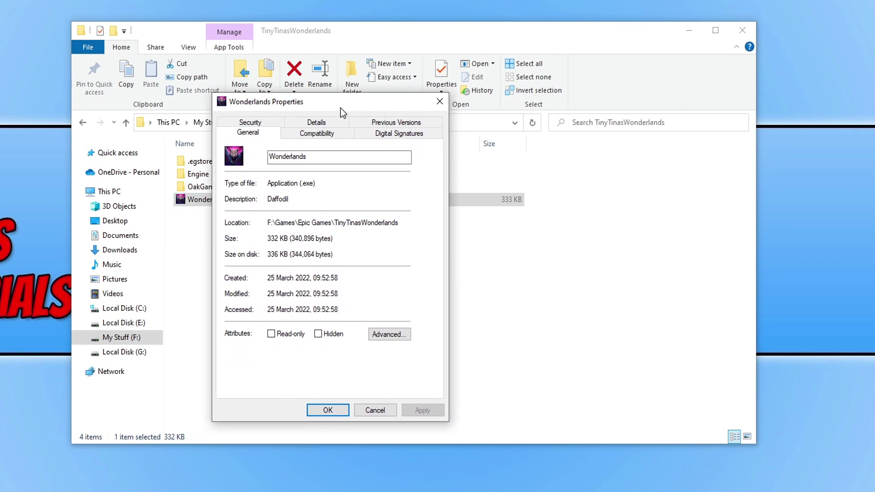
left_click(329, 132)
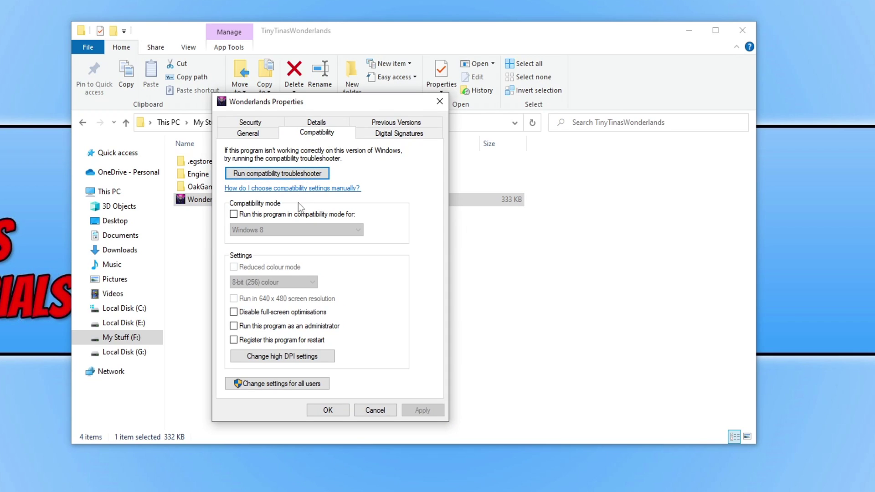
left_click(312, 325)
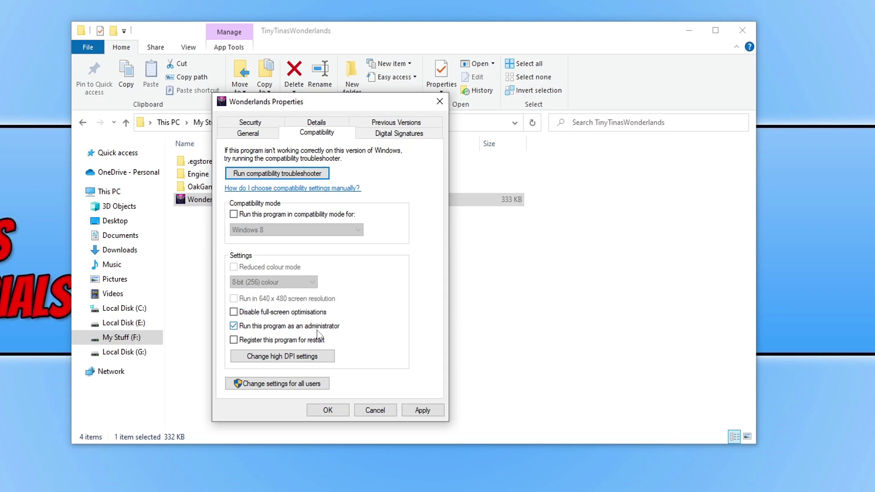
left_click(423, 412)
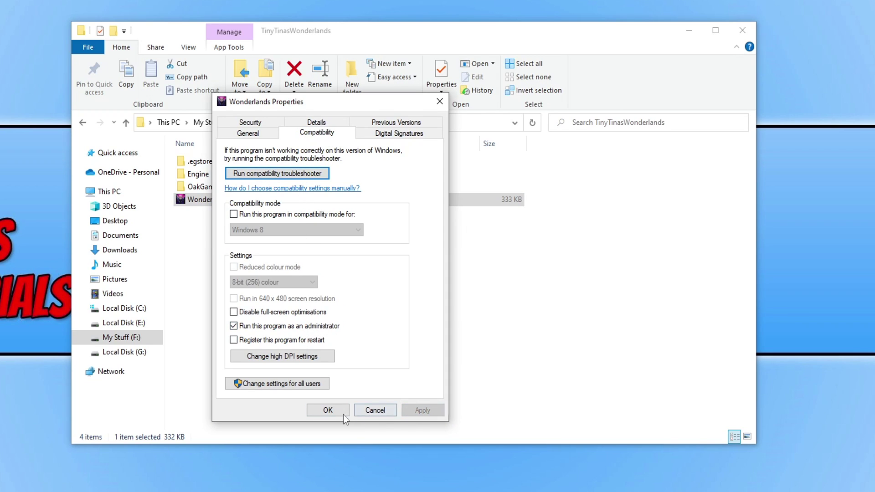
left_click(343, 415)
left_click(304, 314)
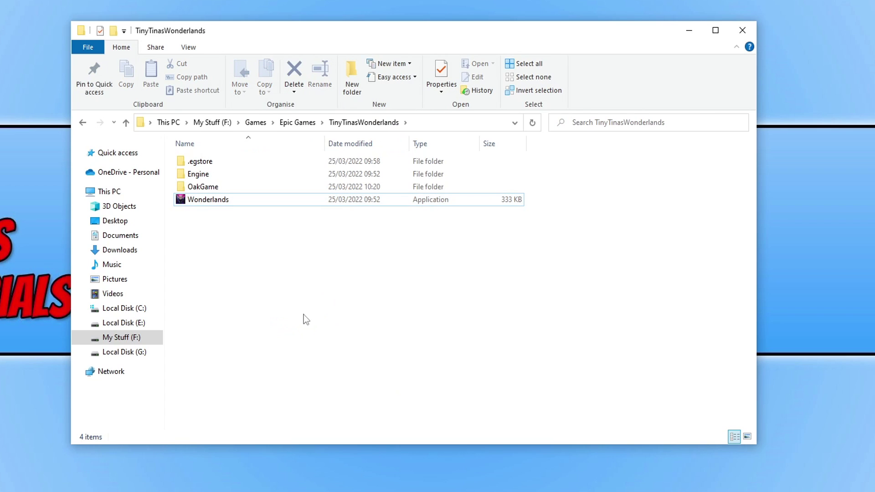
Go into the OakGame\Binaries\Win64 folder of the game install.
double_click(220, 189)
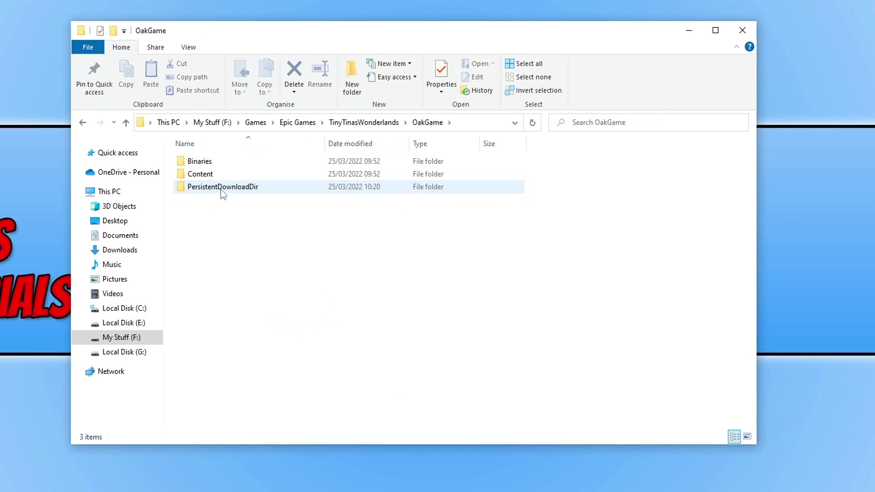
double_click(218, 160)
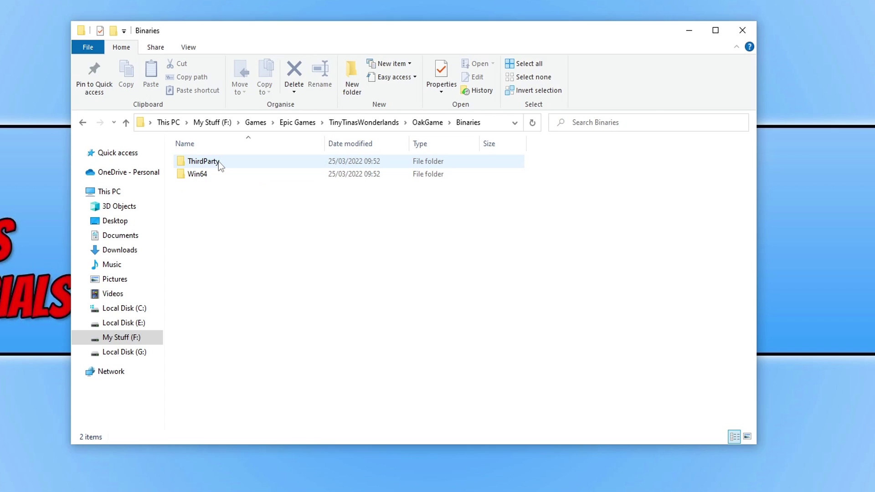
double_click(223, 174)
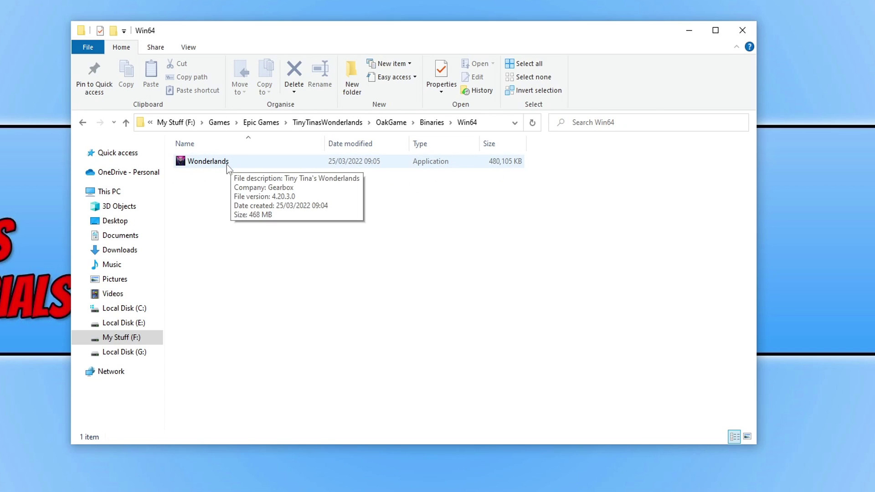
Enable 'Run this program as an administrator' for the Win64 Wonderlands executable.
right_click(223, 162)
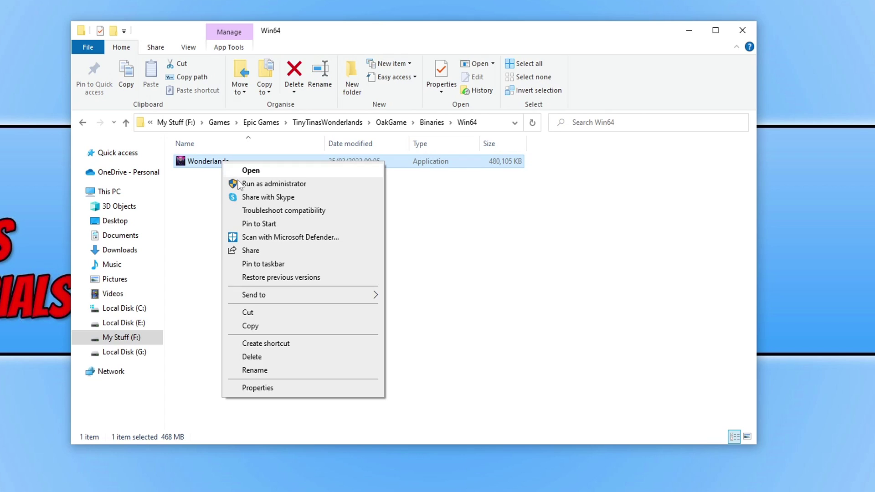
left_click(299, 384)
left_click(332, 138)
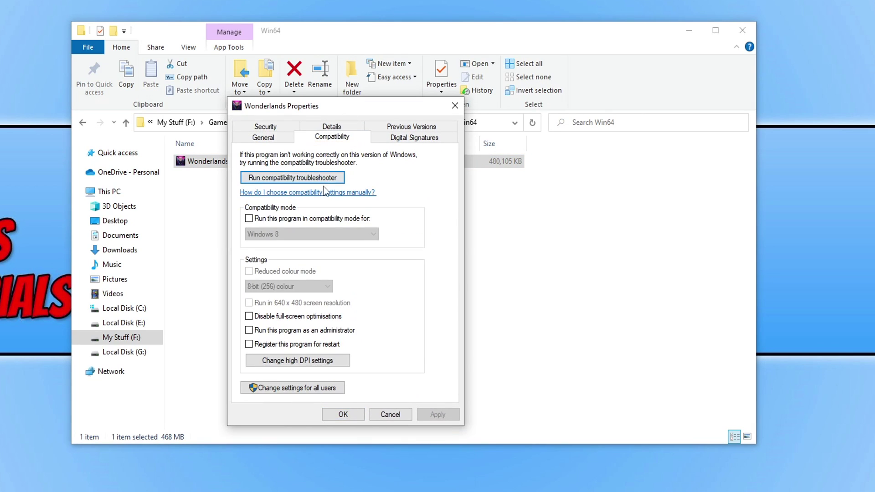
left_click(310, 336)
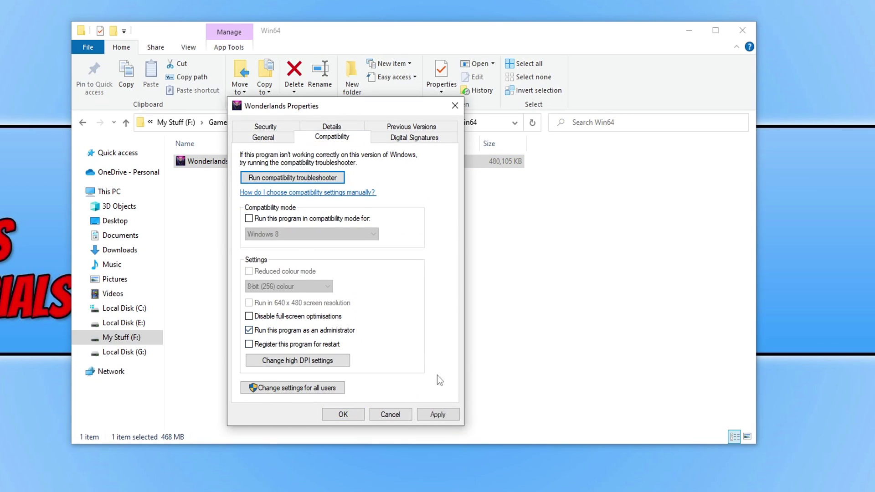
left_click(438, 415)
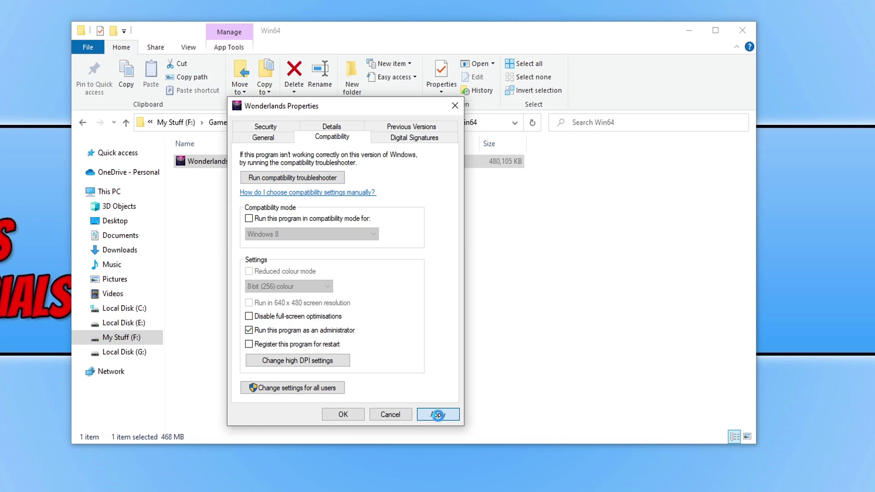
left_click(337, 415)
left_click(495, 359)
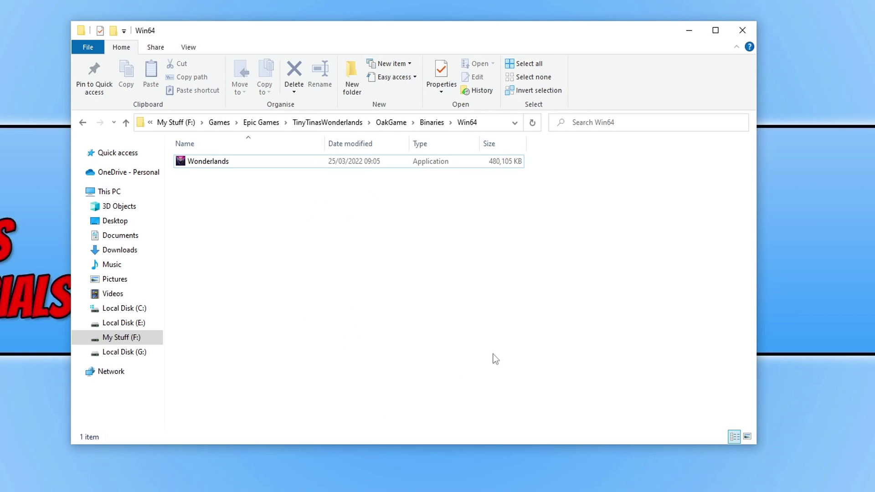
left_click(465, 161)
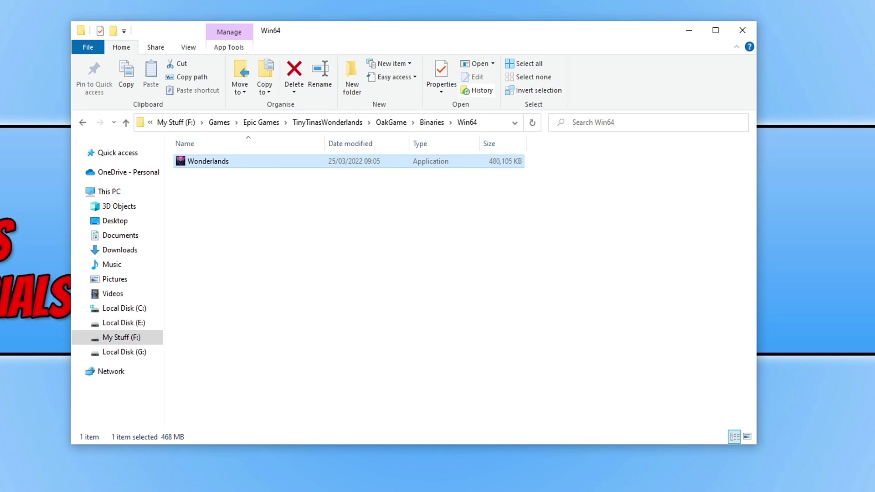
Browse Documents\my games\Tiny Tina's Wonderlands\Saved\Config\WindowsNoEditor and select GameUserSettings.
left_click(131, 237)
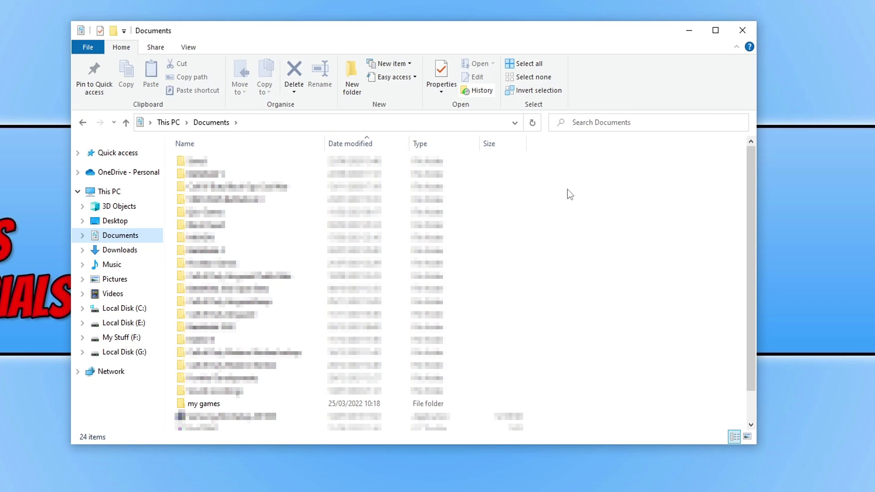
double_click(474, 404)
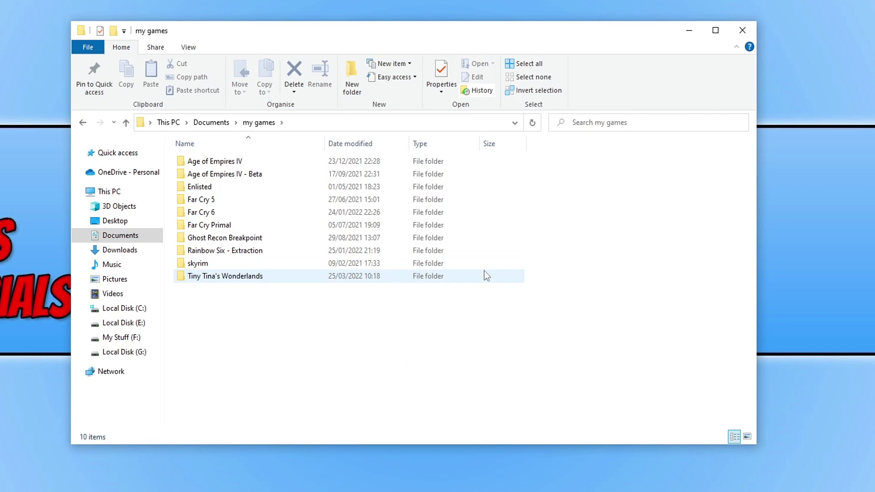
double_click(267, 276)
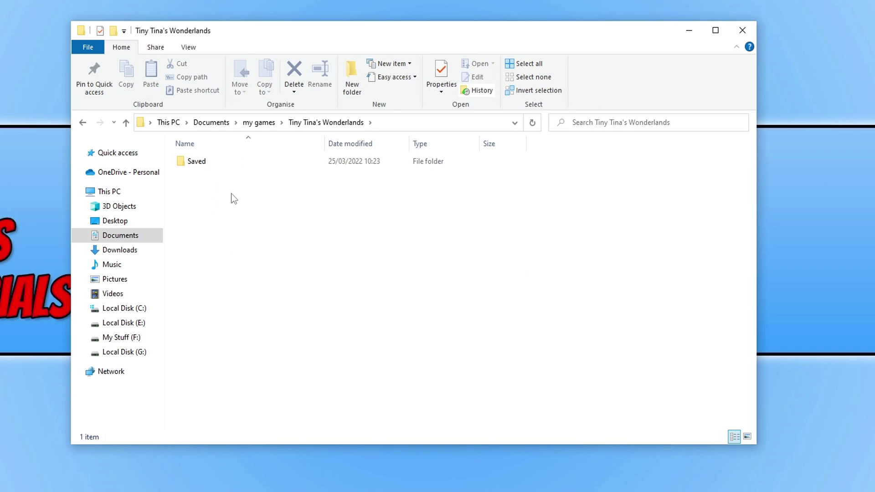
double_click(220, 160)
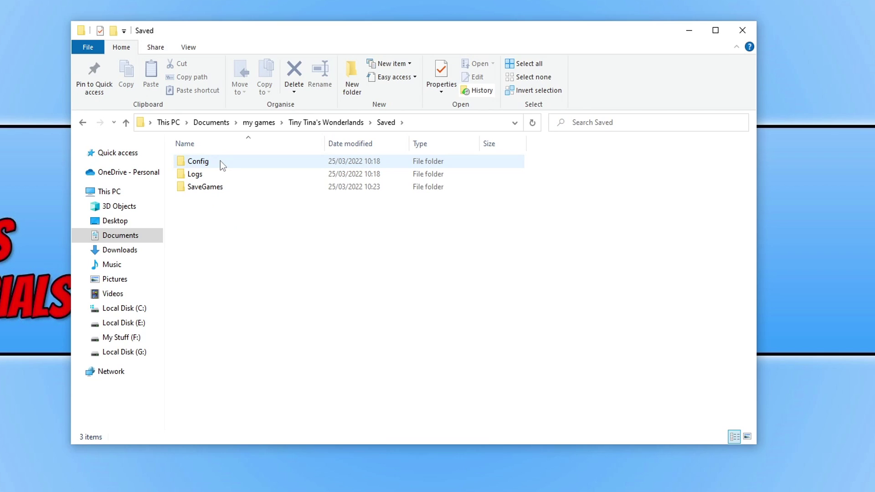
double_click(220, 161)
double_click(220, 162)
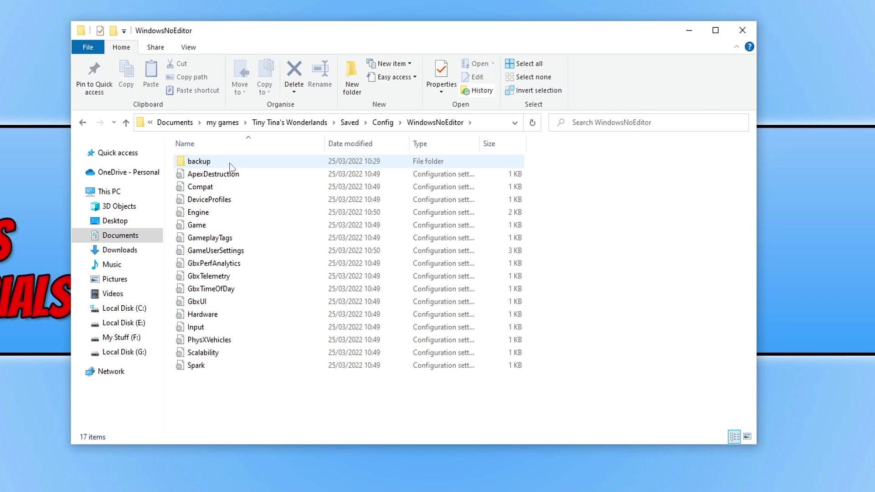
left_click(236, 254)
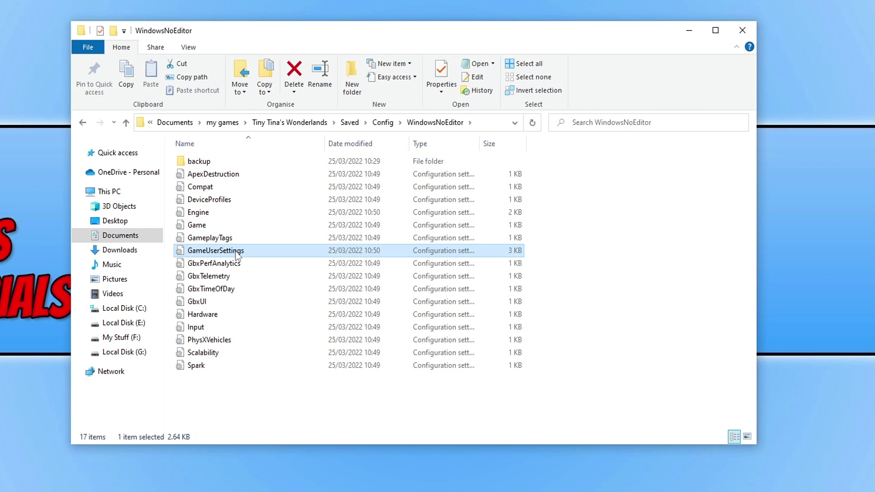
Rename GameUserSettings to backupGameUserSettings by prefixing 'backup' to its name.
right_click(240, 251)
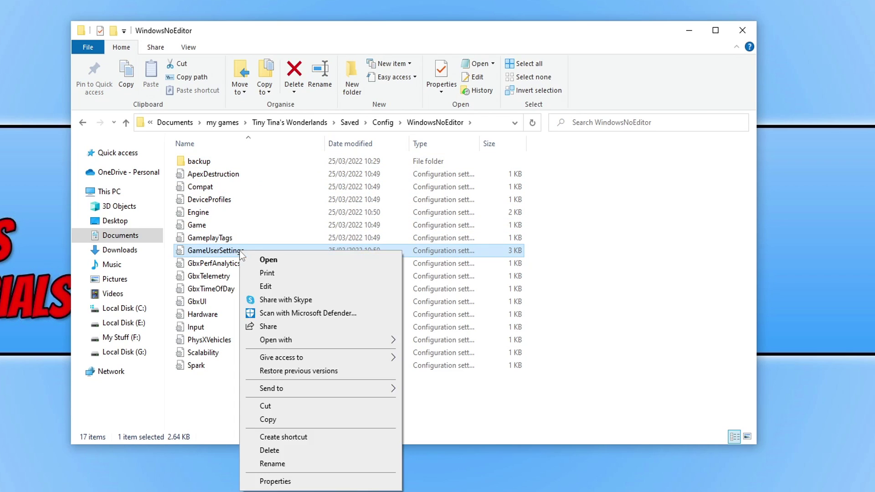
left_click(332, 468)
left_click(250, 250)
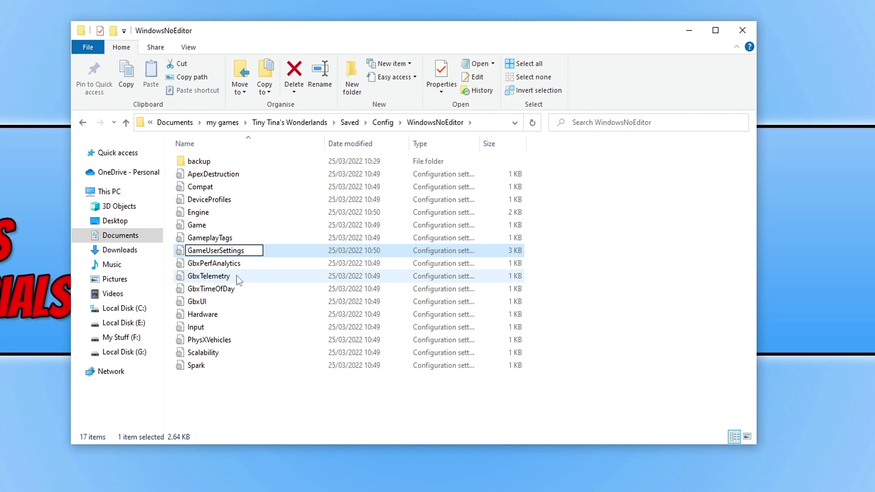
key("Home")
type("backup")
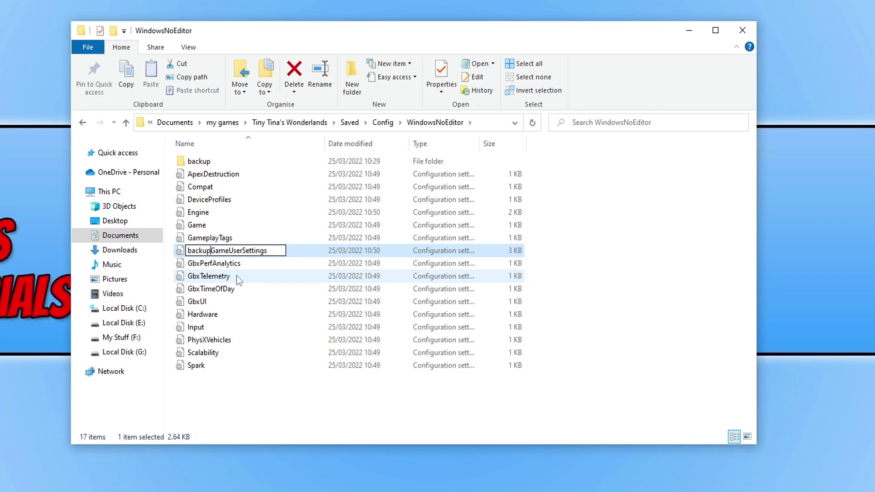
key("Return")
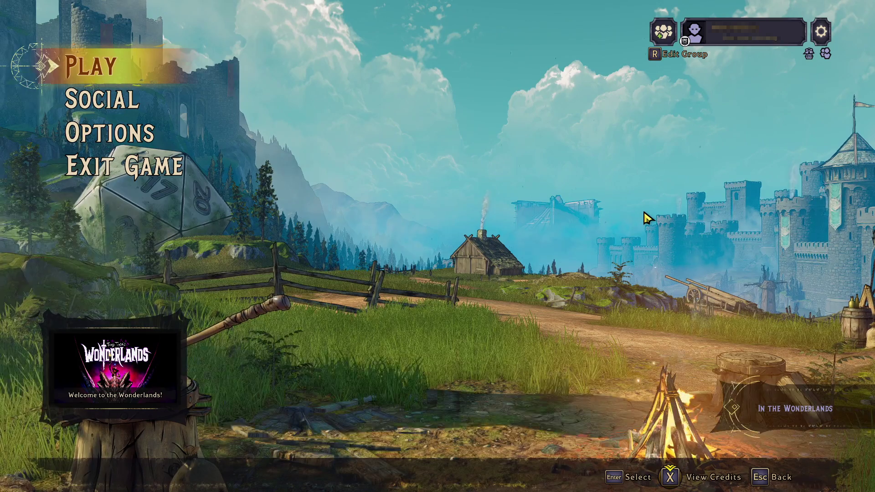
In the game's Options, switch Graphics API to DirectX 11, then back to DirectX 12.
left_click(119, 131)
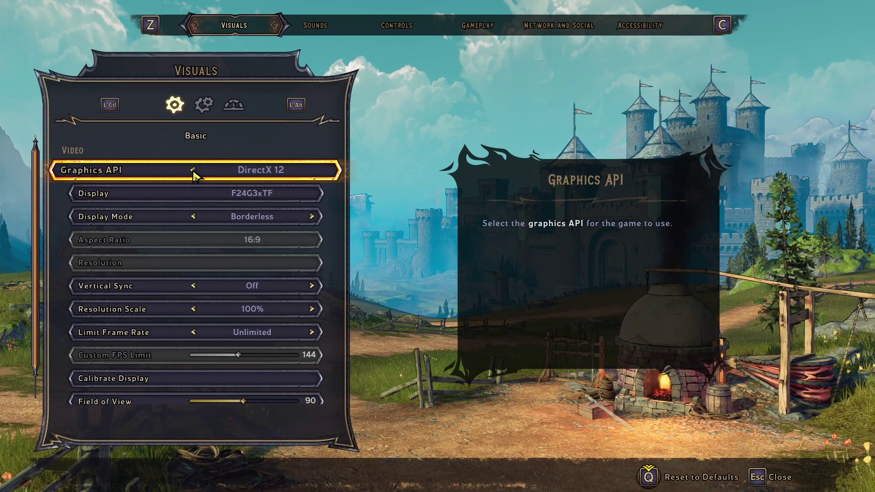
left_click(193, 171)
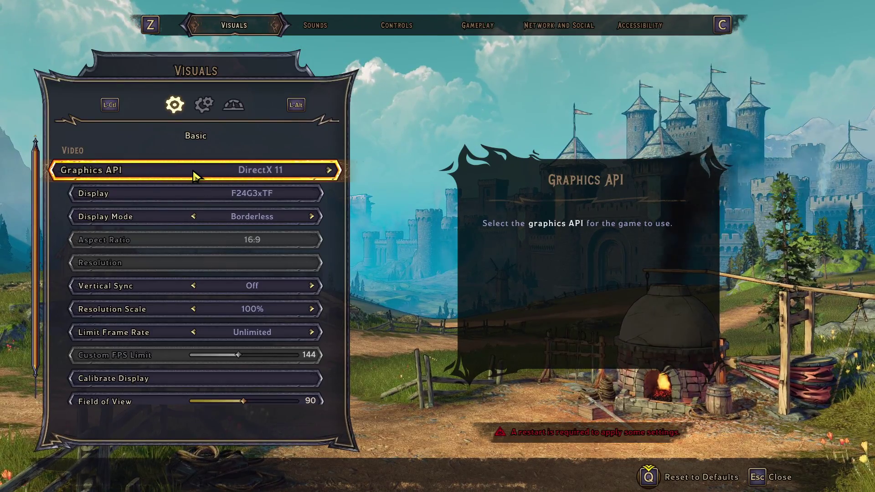
left_click(194, 174)
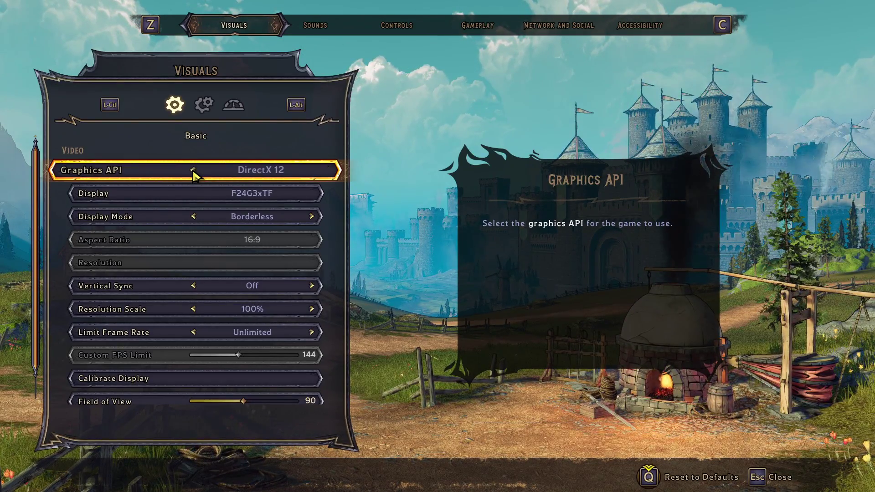
On the Advanced graphics tab, set Graphics Quality to Medium and Display Stats to FPS.
left_click(200, 105)
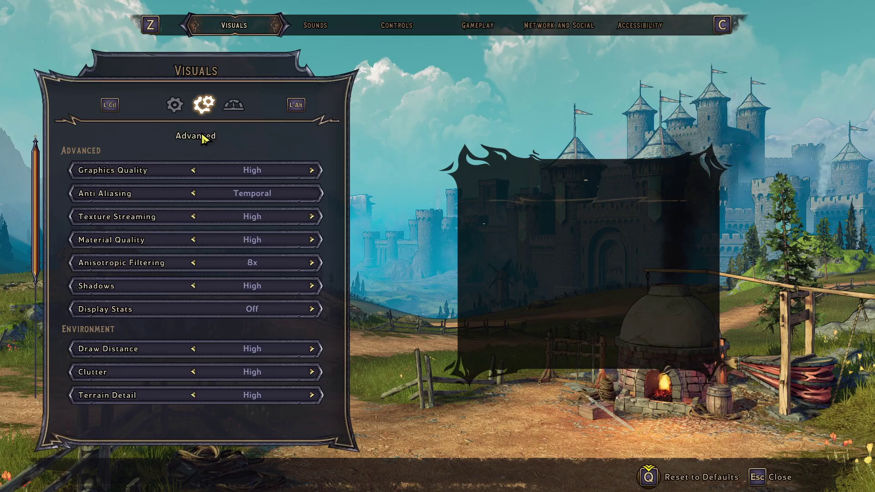
left_click(194, 170)
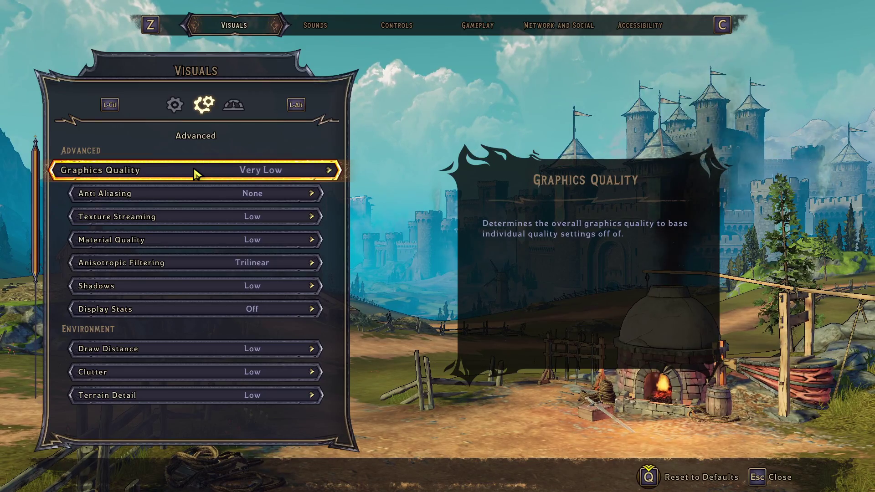
left_click(196, 175)
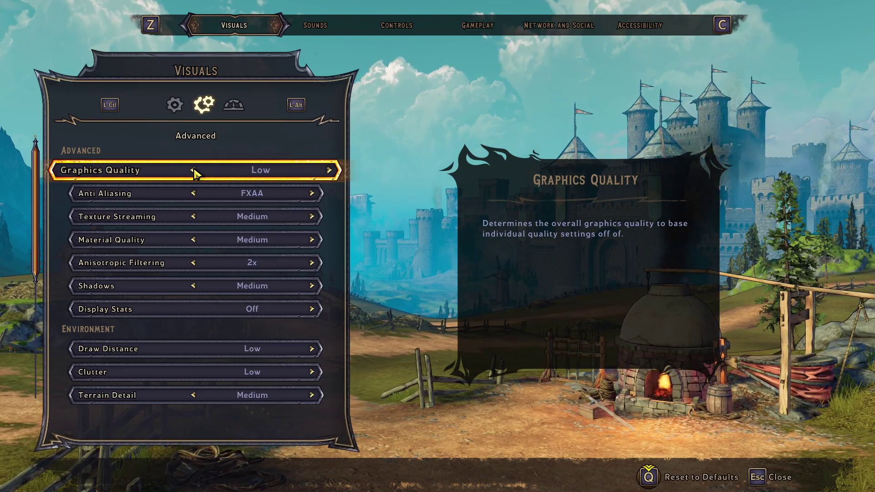
left_click(194, 172)
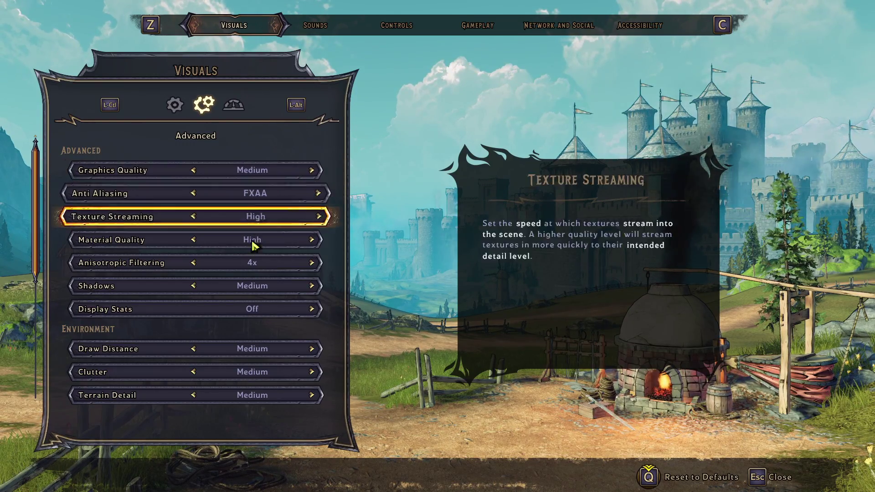
left_click(246, 309)
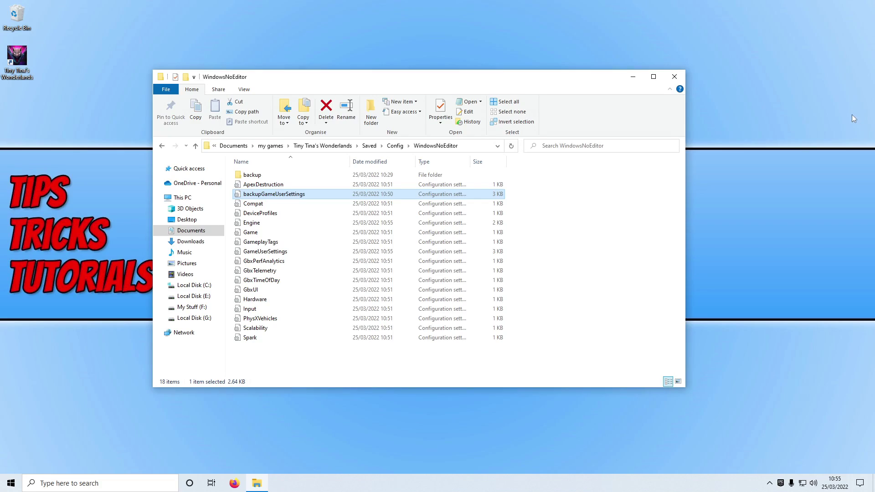
Close the WindowsNoEditor folder window.
left_click(674, 77)
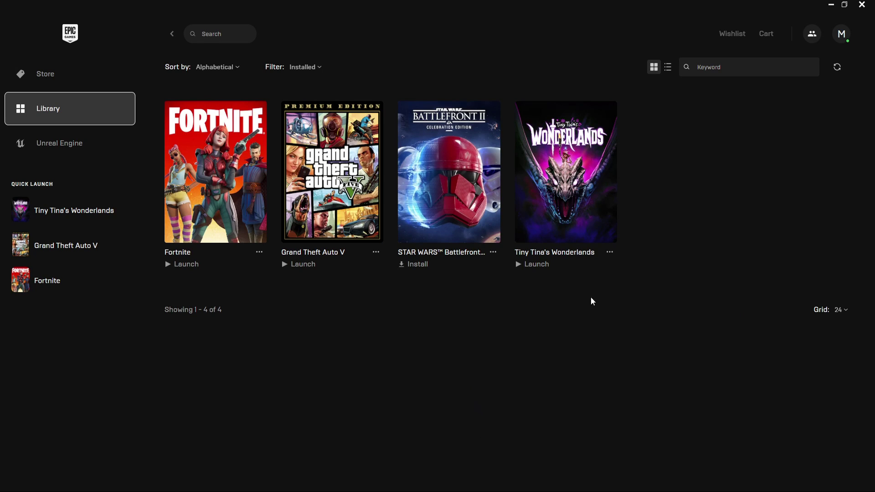
Start verifying Tiny Tina's Wonderlands game files from its Library options menu.
left_click(609, 254)
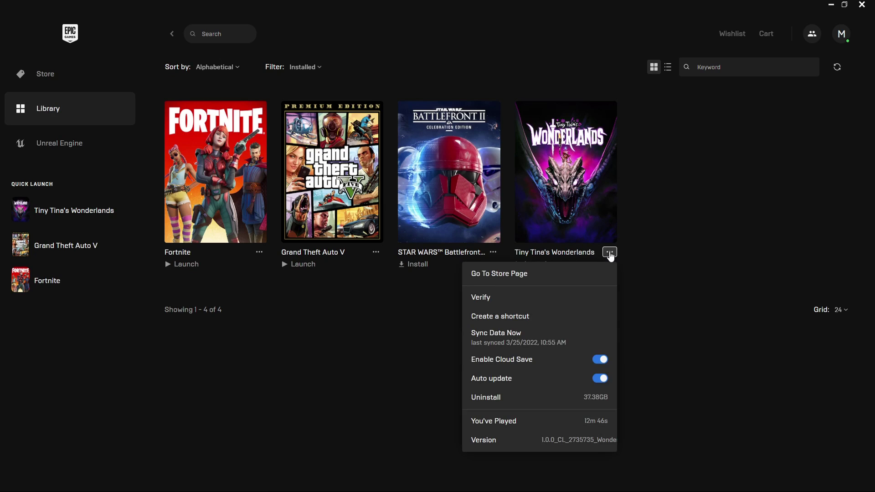
left_click(523, 296)
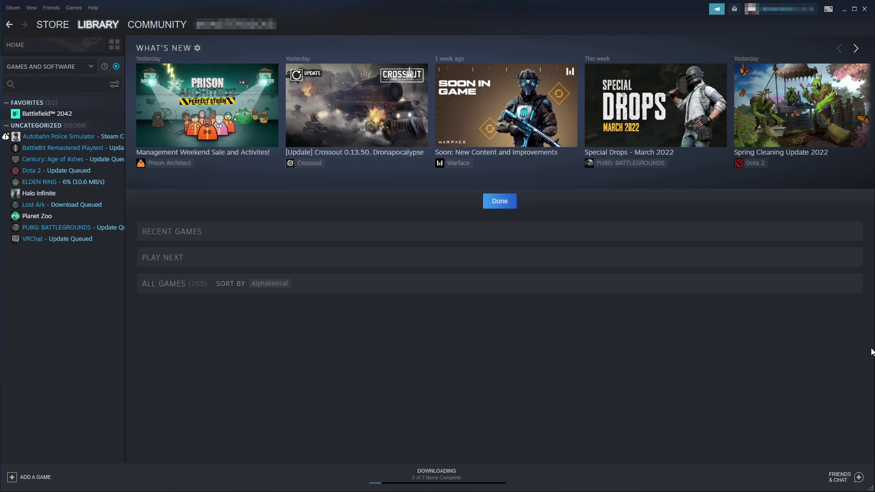
Verify integrity of Battlefield 2042's game files from its Local Files properties.
right_click(65, 114)
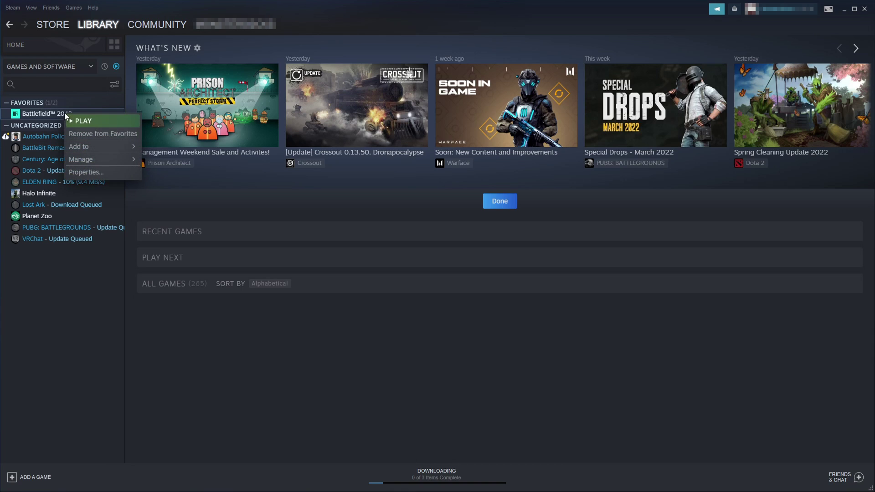
left_click(93, 172)
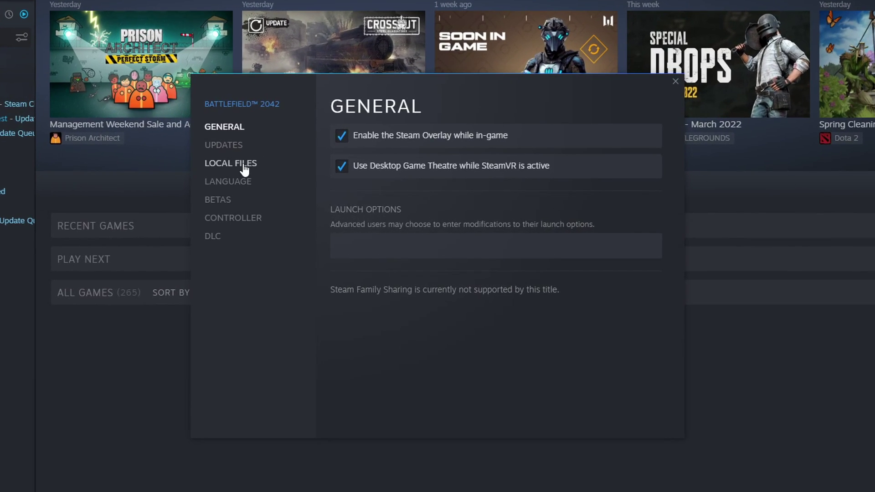
left_click(244, 166)
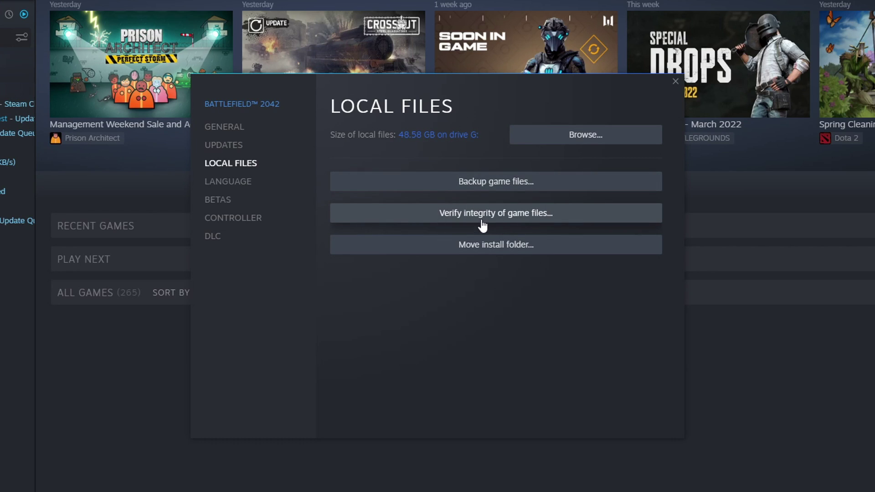
left_click(523, 217)
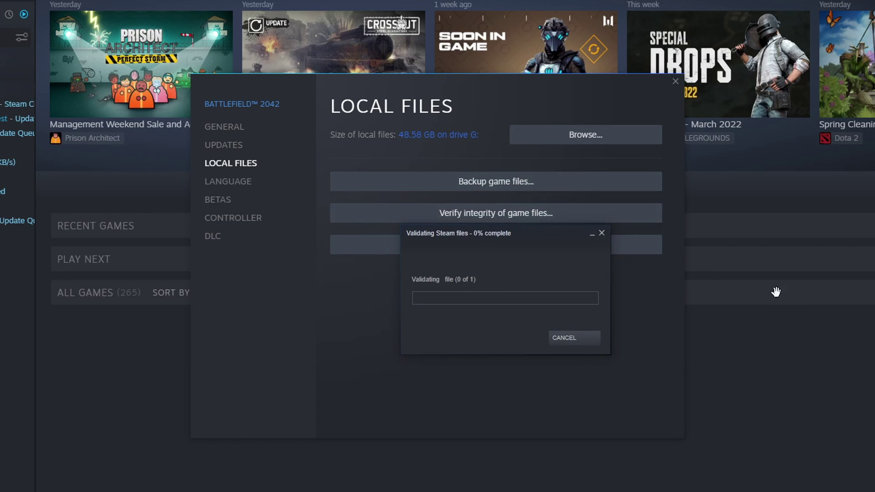